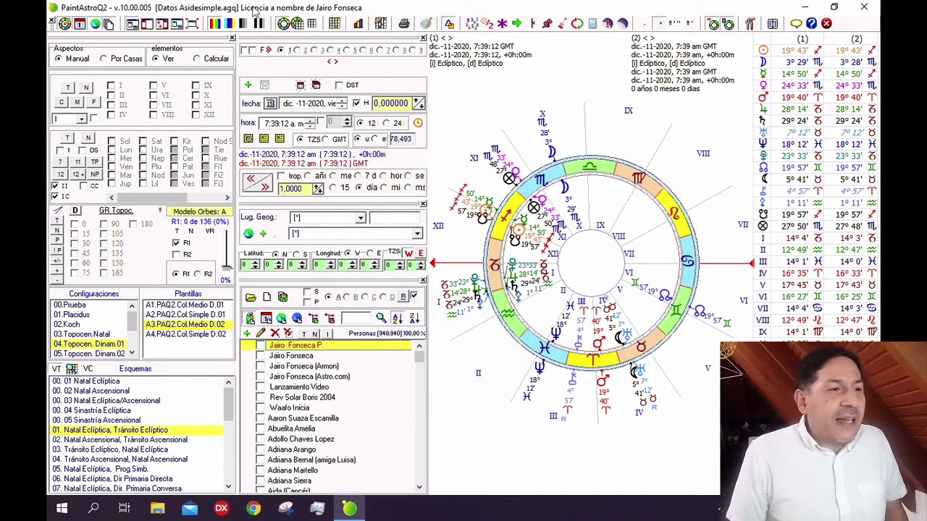
Step: Bring up the agenda opening dialog and examine the .agq files in the Asidesimple folder, including their sizes
mouse_move(202, 5)
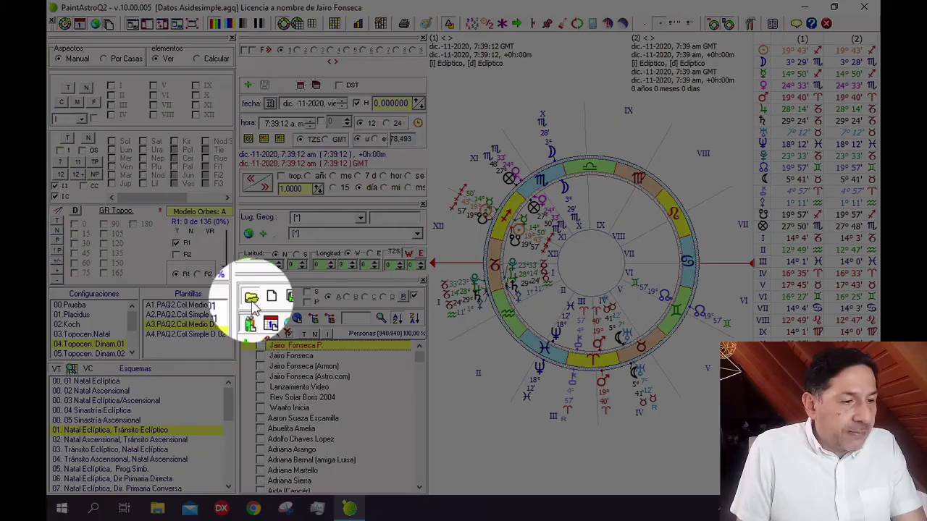
left_click(252, 301)
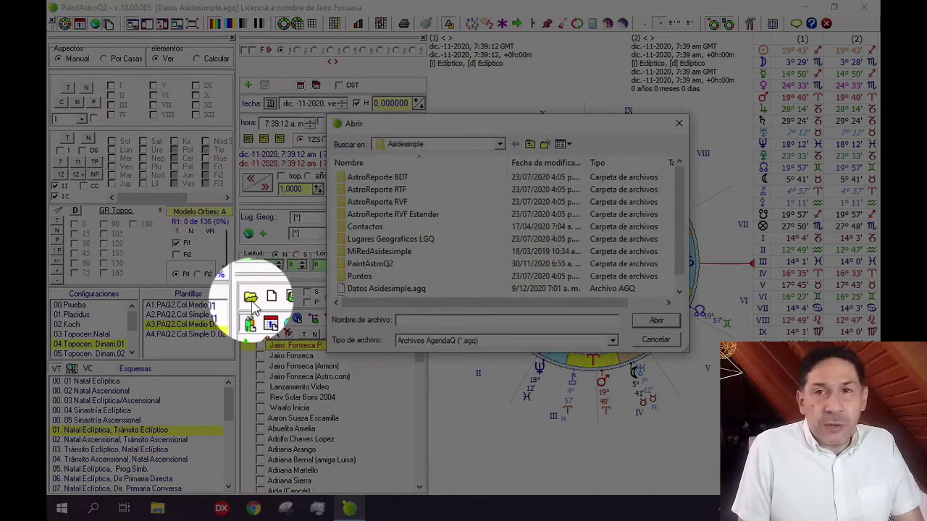
scroll(435, 277, "down", 1)
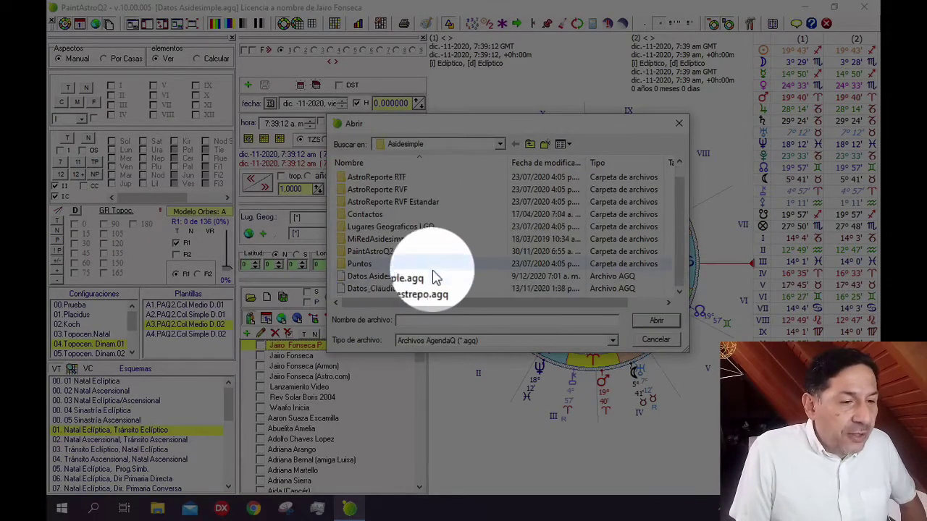
left_click(433, 277)
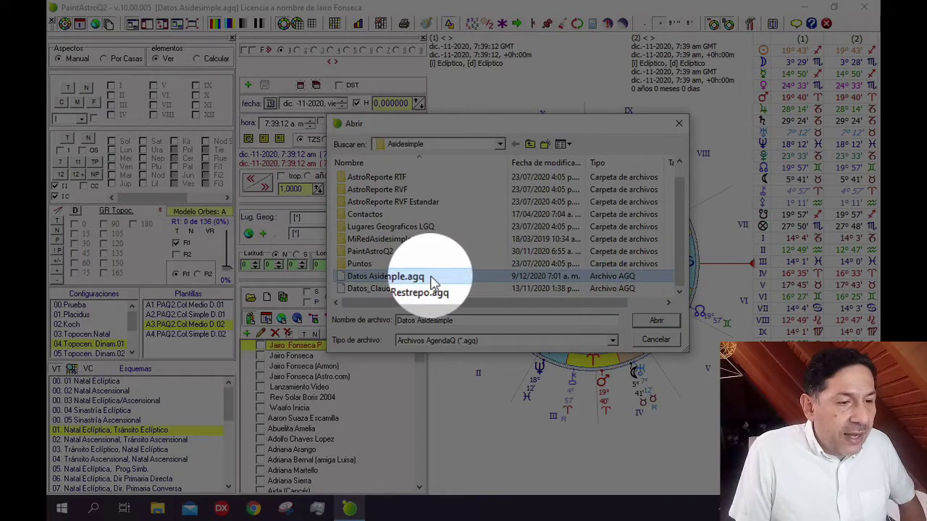
left_click(419, 290)
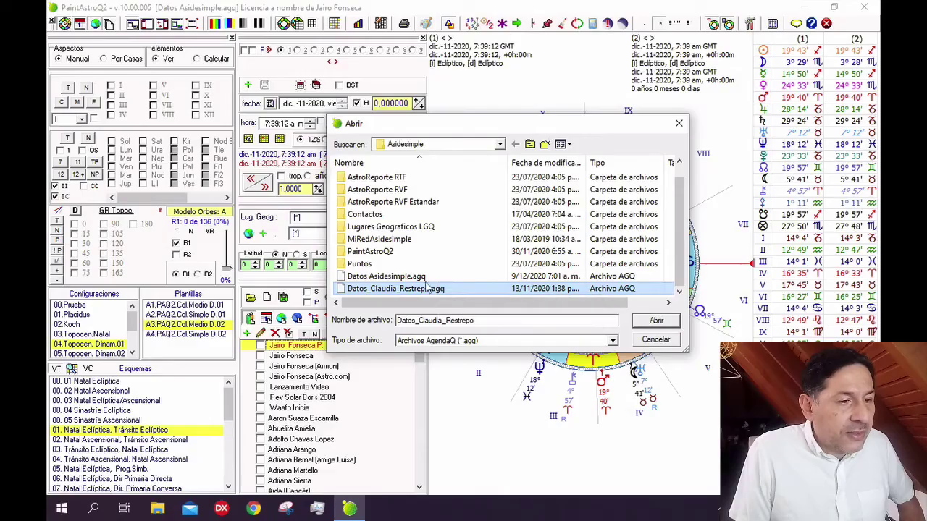
left_click(419, 278)
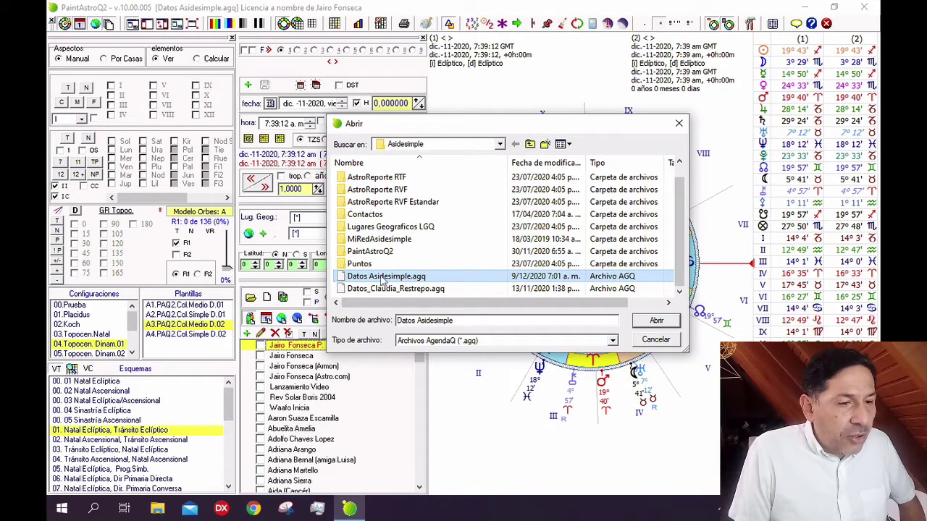
left_click(650, 303)
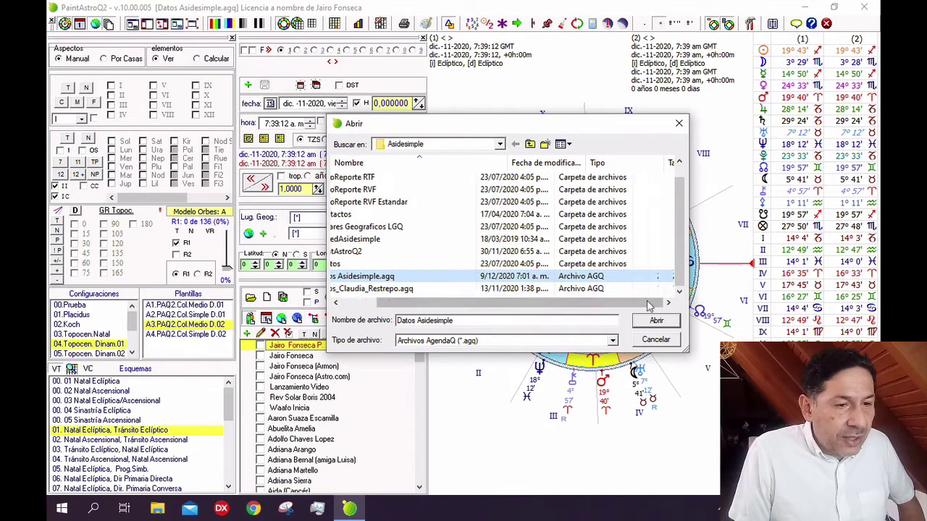
left_click(649, 304)
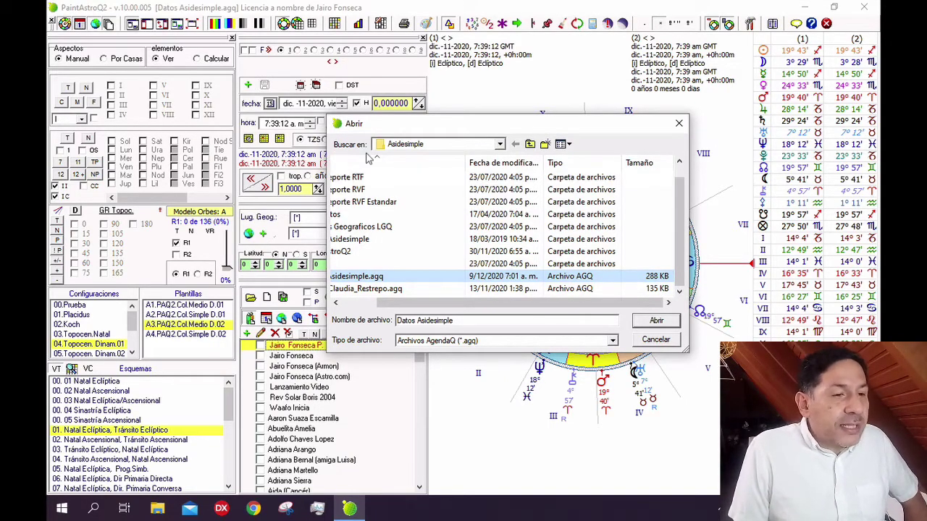
Step: Examine the drives and folders offered for locating an agenda, and leave the dialog without opening a file
left_click(501, 146)
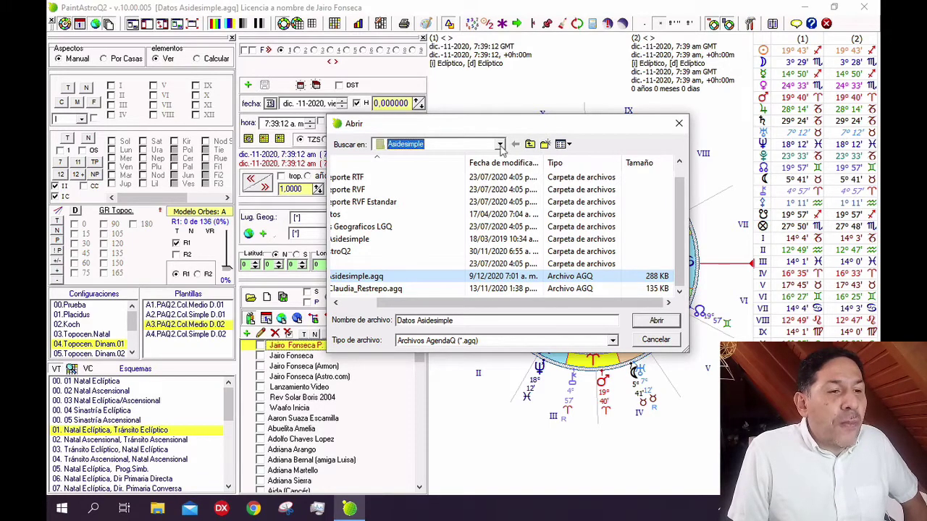
left_click(500, 146)
left_click(500, 146)
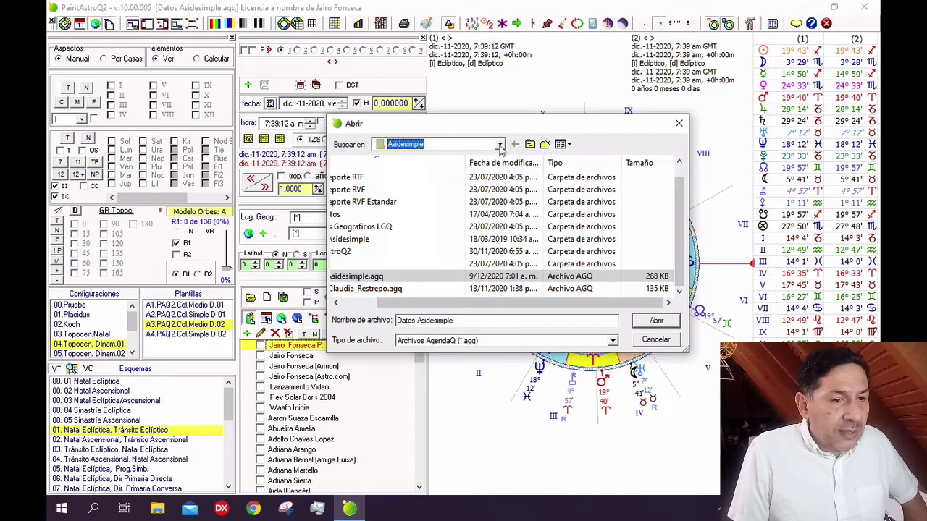
left_click(500, 146)
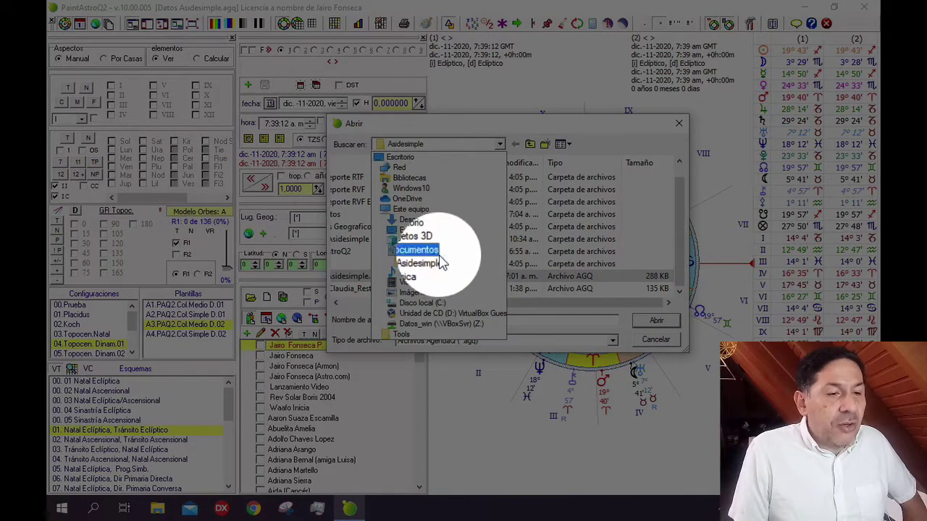
left_click(648, 347)
left_click(648, 347)
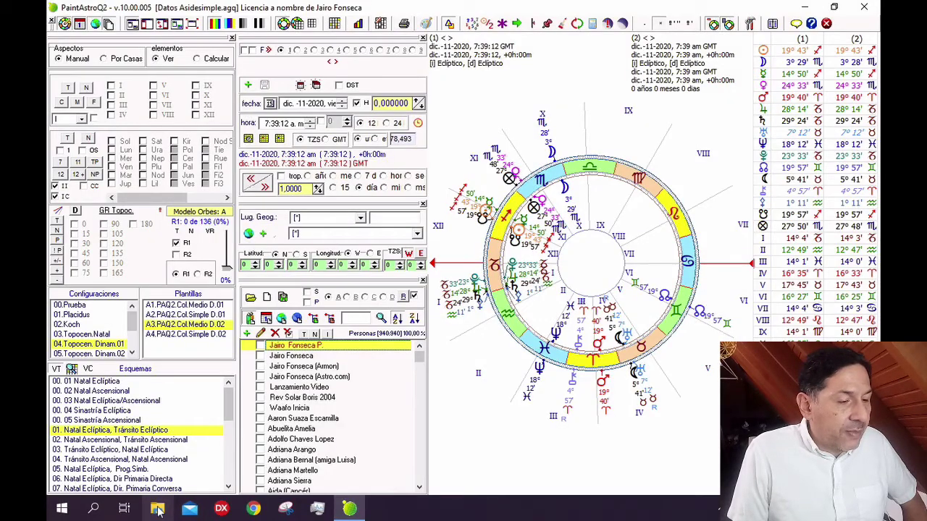
Step: Switch to File Explorer, locate Datos Asidesimple.agq in the Asidesimple folder under Documentos, and show the folder's full path
left_click(158, 509)
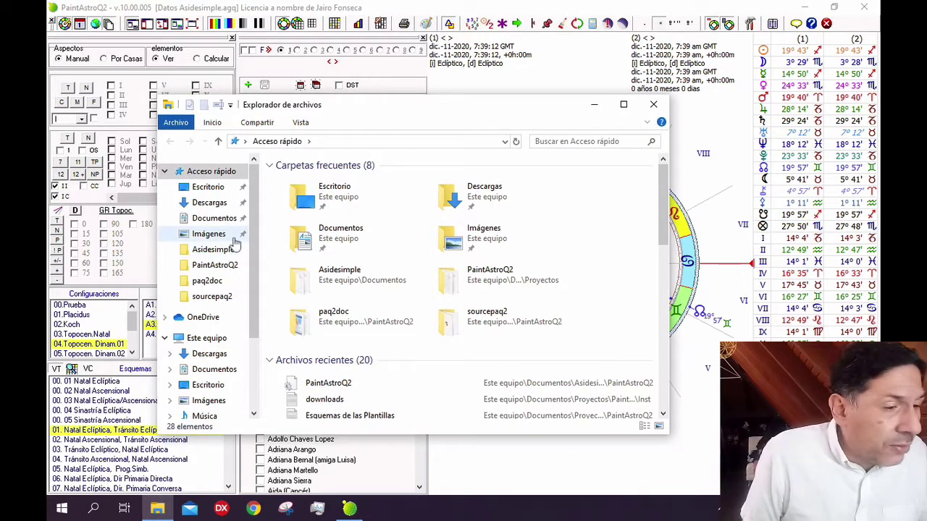
left_click(217, 225)
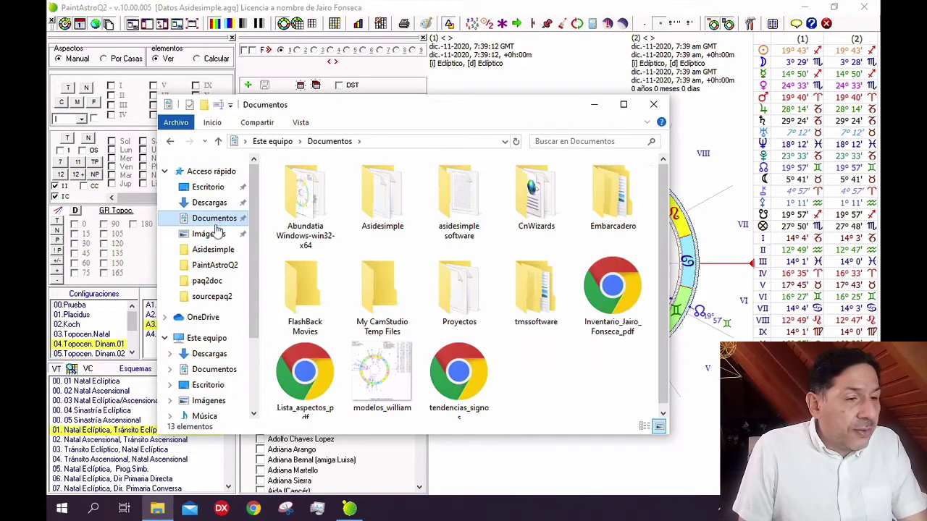
left_click(384, 210)
double_click(385, 210)
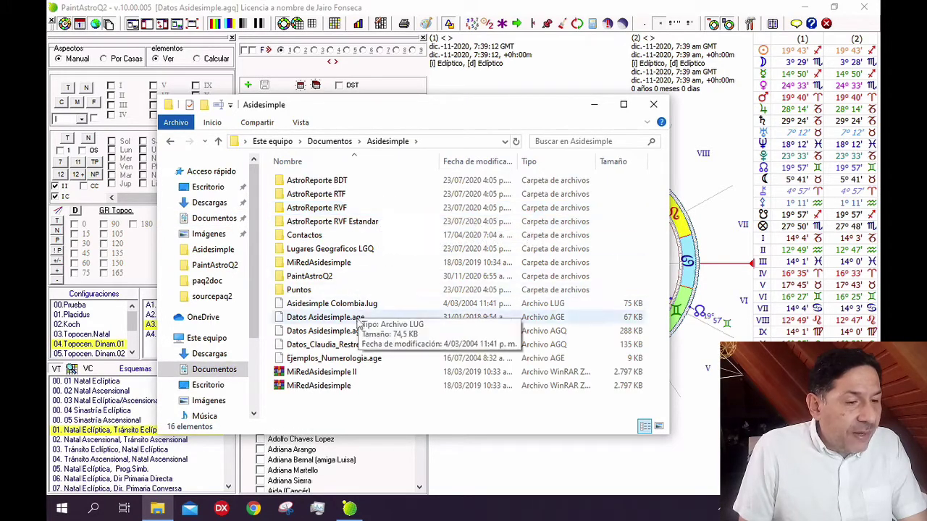
left_click(335, 332)
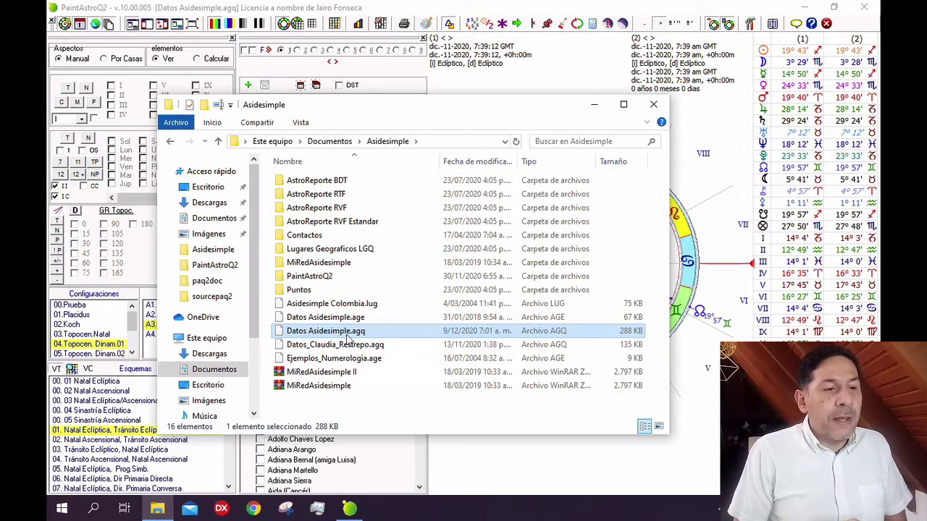
left_click(456, 143)
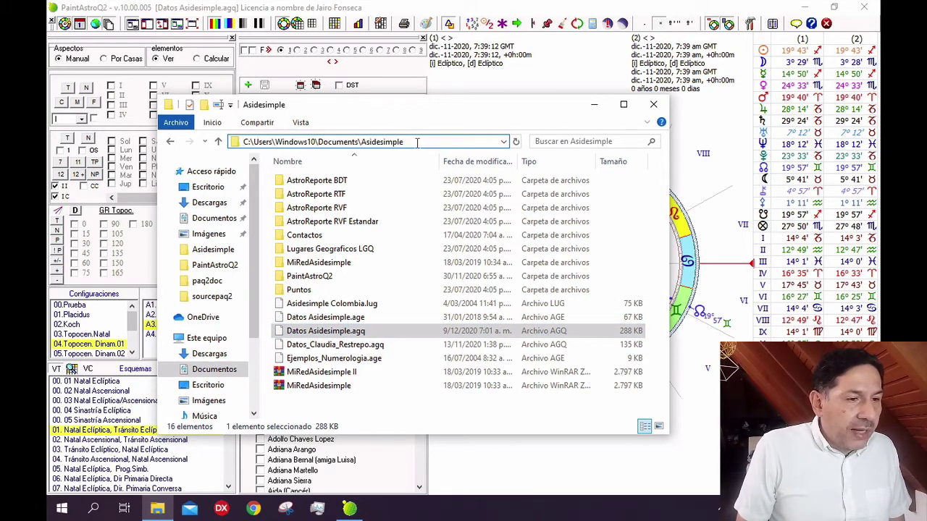
key("End")
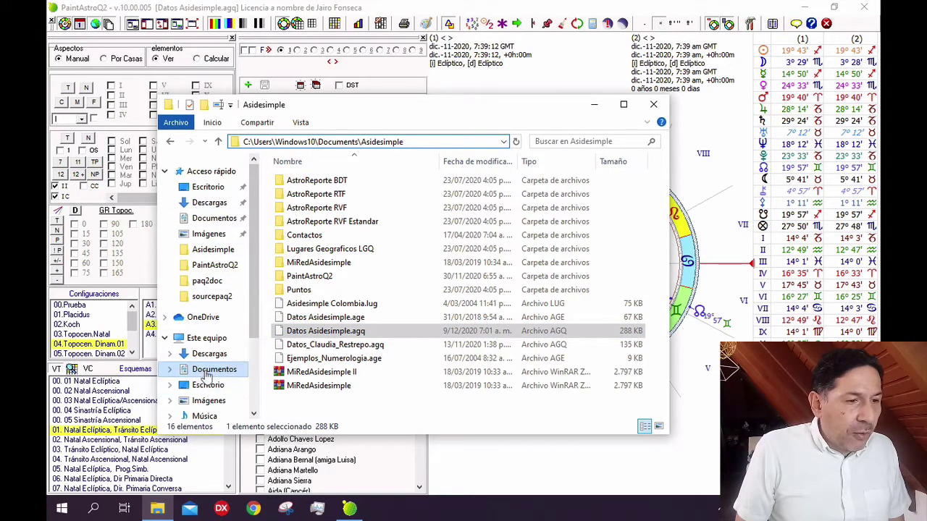
Step: Switch back to PaintAstroQ2 and open the other .agq agenda stored beside Datos Asidesimple.agq, browsing its list of people
left_click(703, 194)
left_click(250, 298)
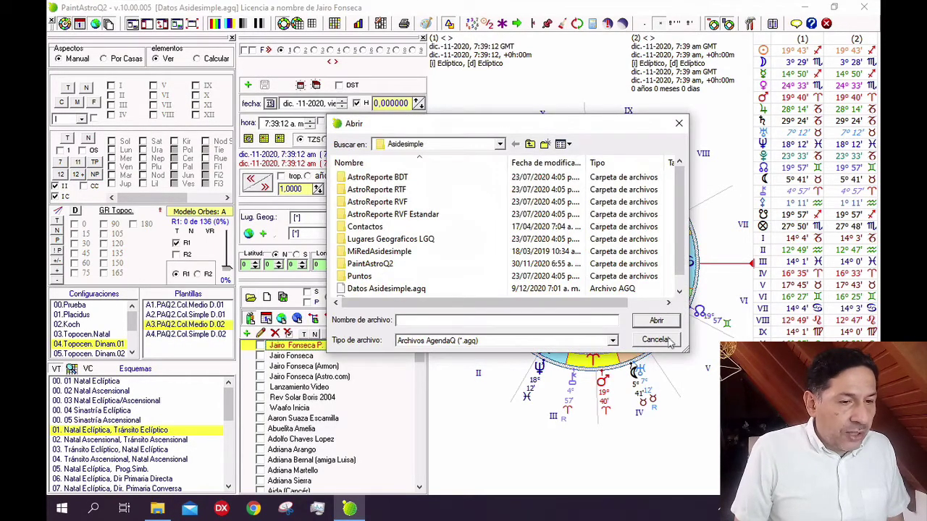
left_click(656, 339)
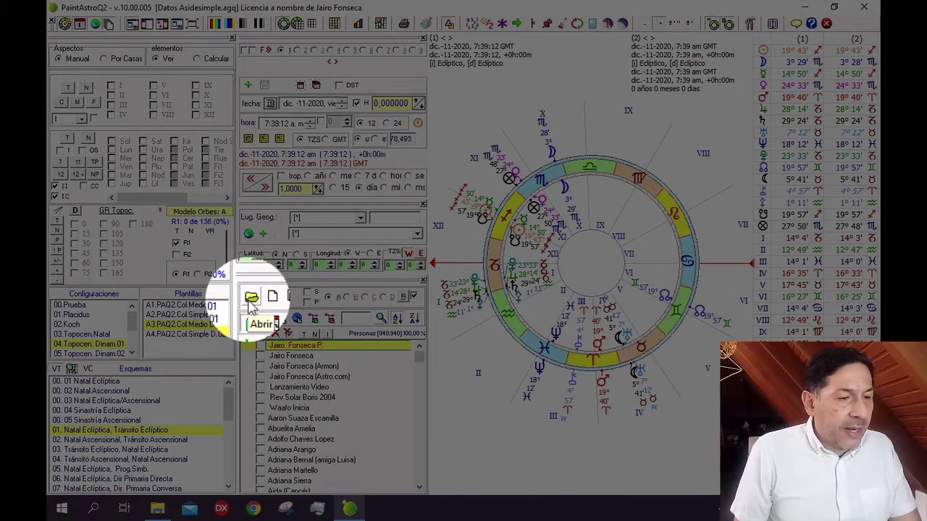
left_click(251, 299)
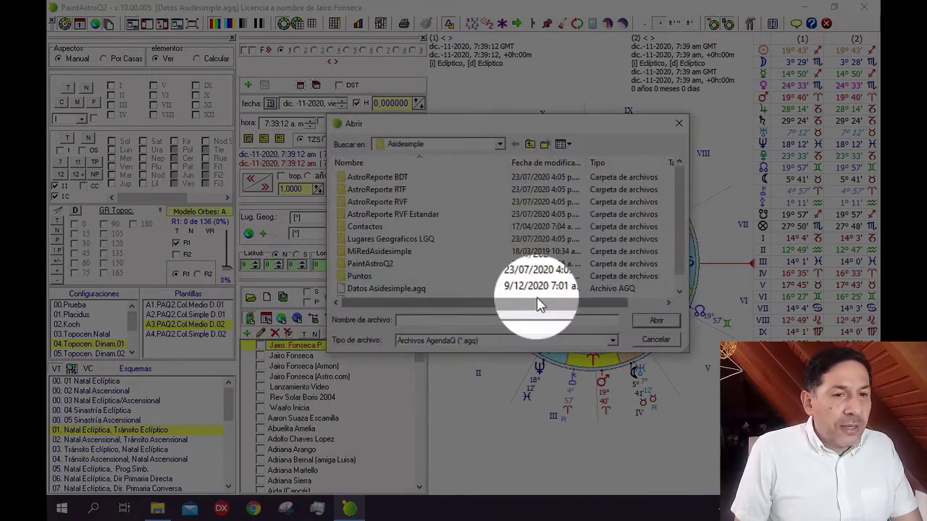
left_click(416, 290)
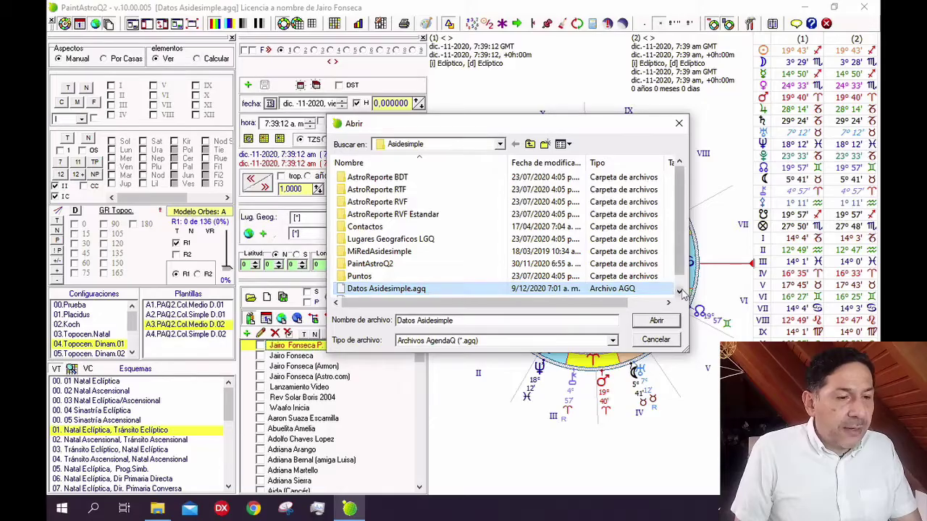
left_click(679, 291)
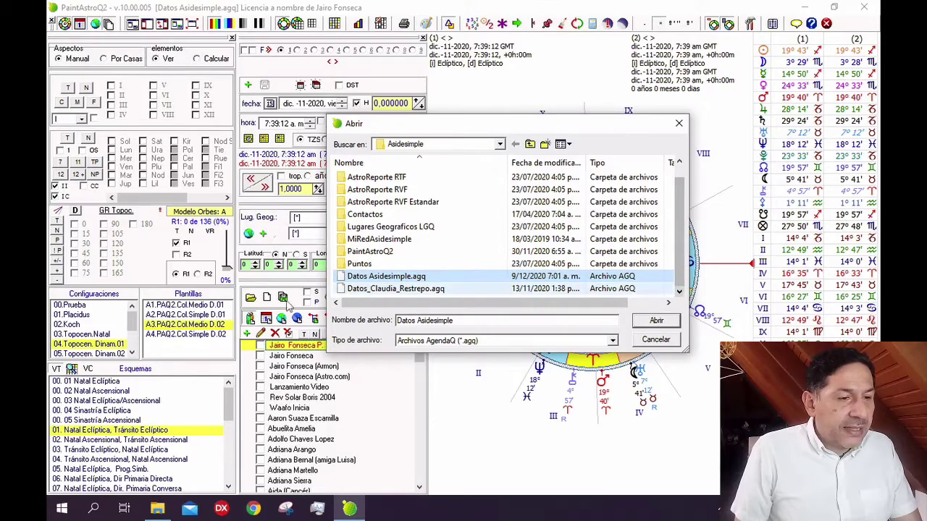
left_click(365, 290)
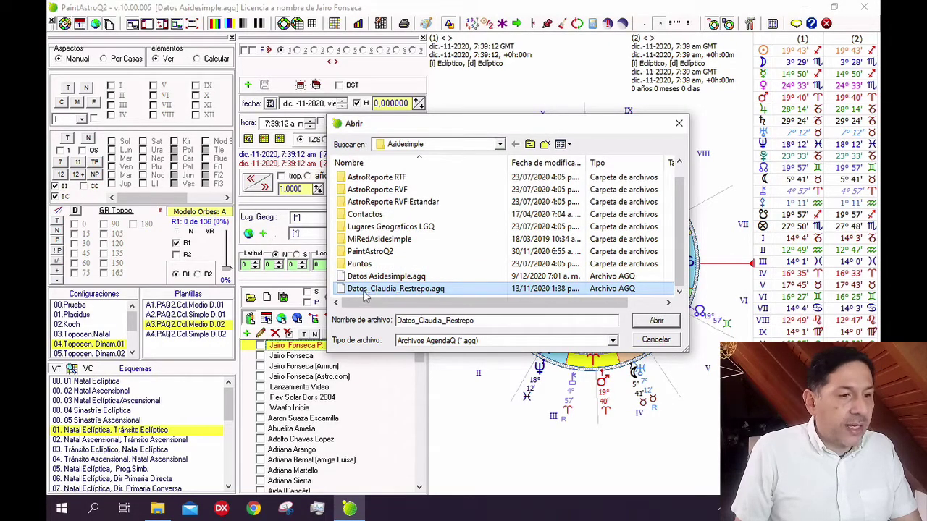
double_click(441, 289)
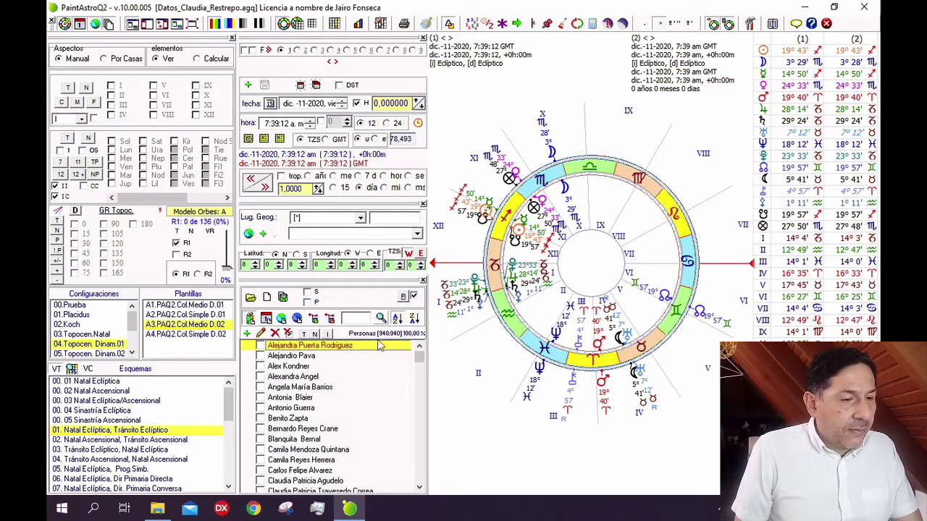
left_click(389, 346)
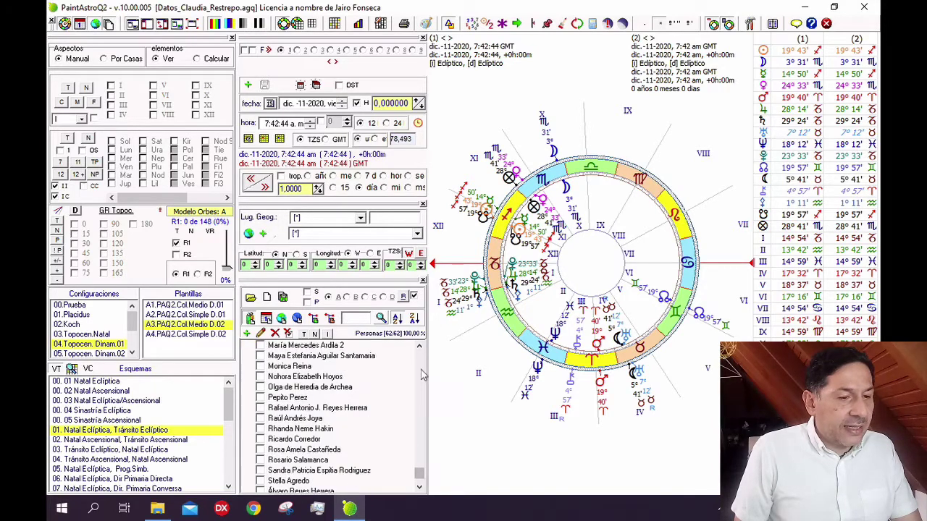
Step: Reopen the Datos Asidesimple.agq agenda from the Asidesimple folder
left_click(251, 298)
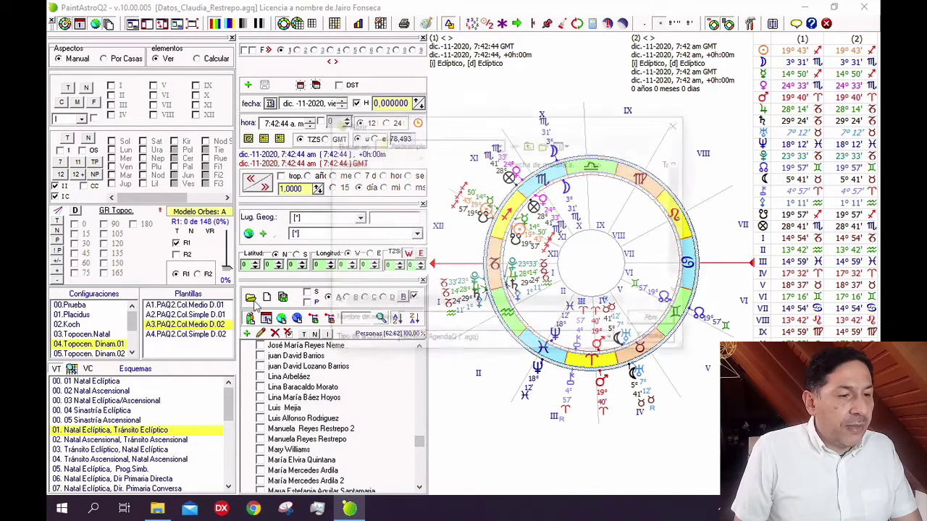
double_click(412, 290)
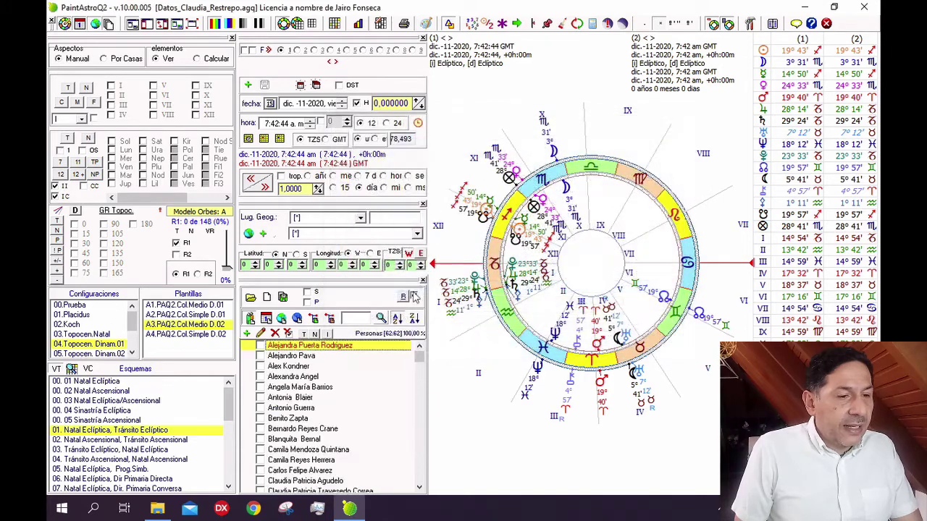